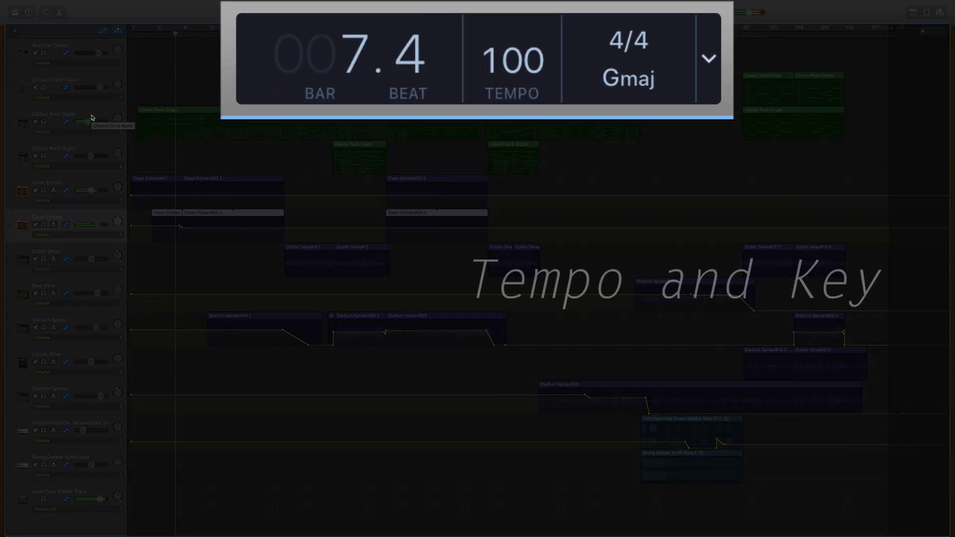
Review the upper Classic Rock Organ track's notes and Smart Controls, and the Stadium Spread lead guitar track's amp controls and waveform
click(59, 12)
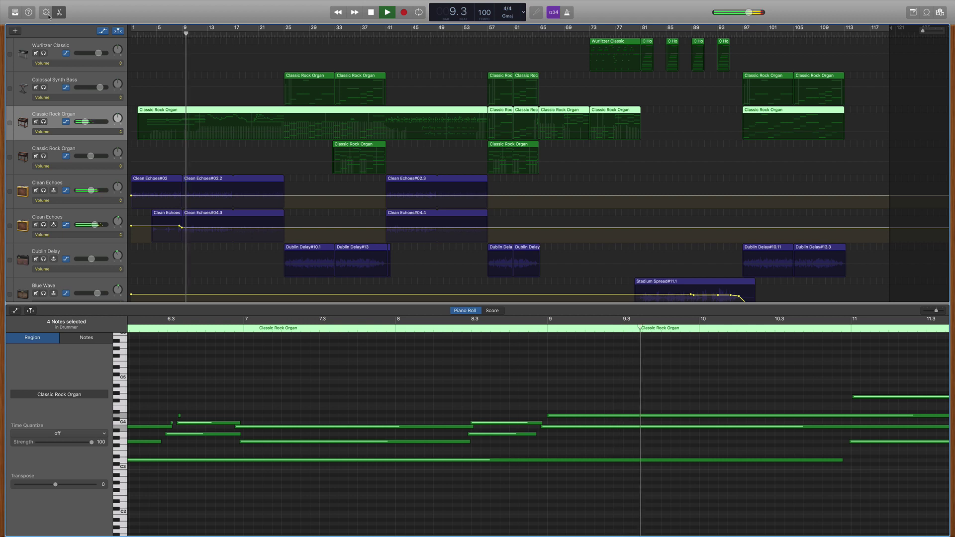
click(46, 14)
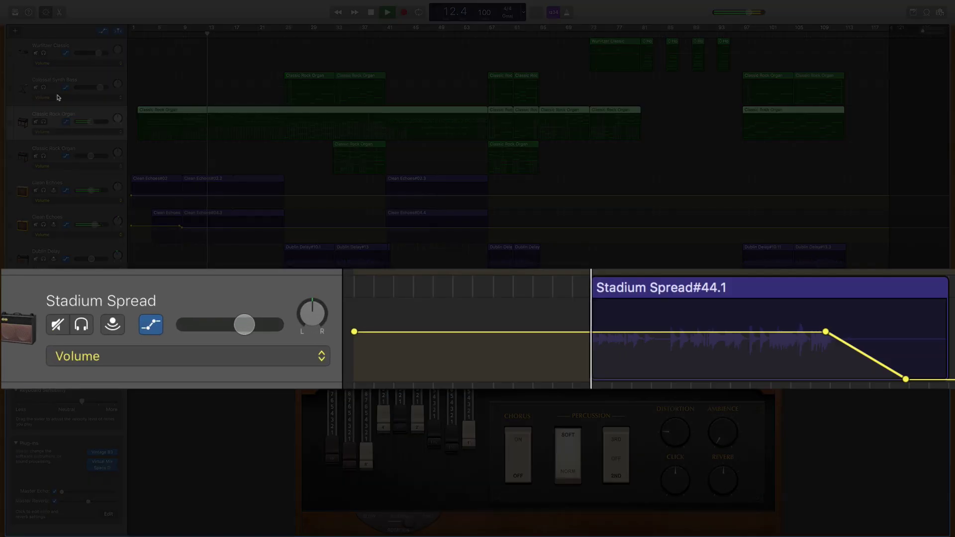
click(168, 286)
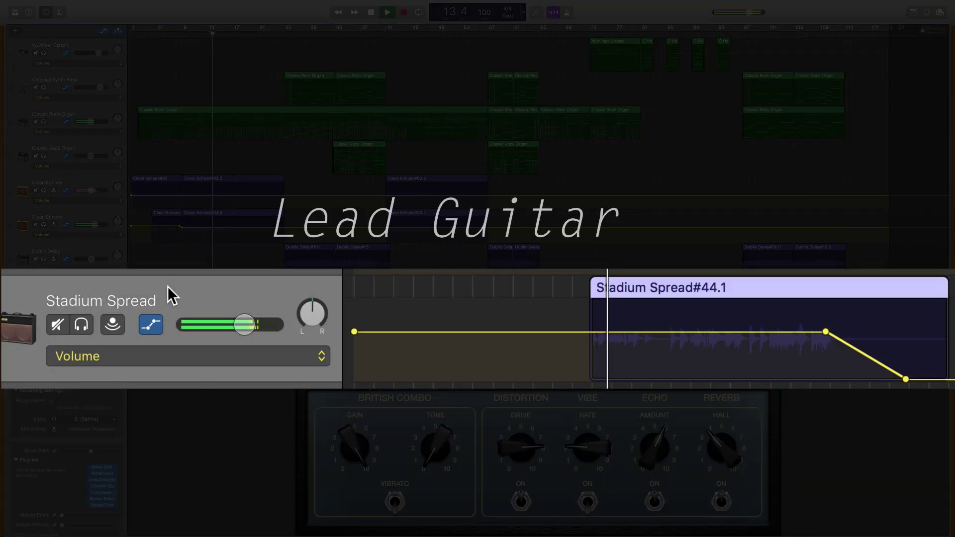
click(58, 13)
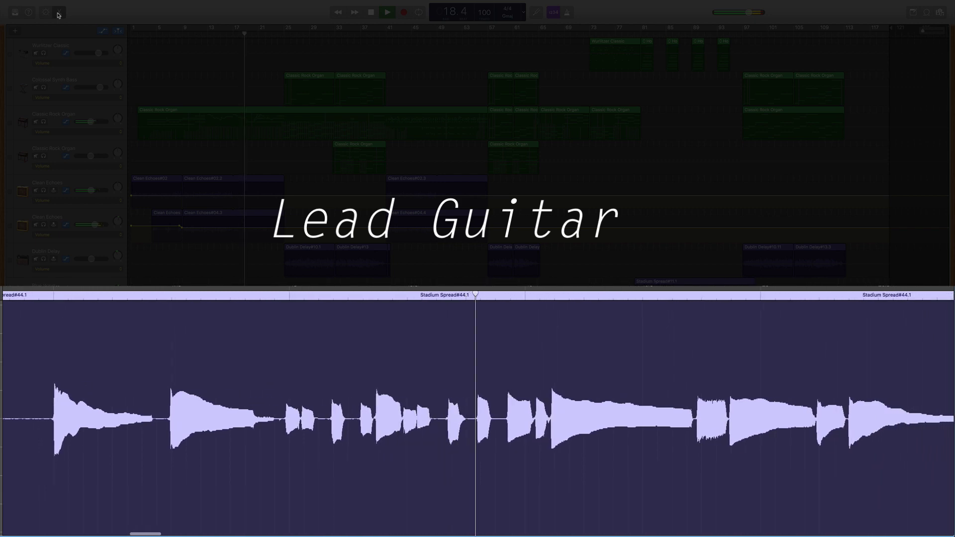
Show the waveform of the upper Modern Stack 3 bass track and zoom the editor out slightly
scroll(234, 145, up, 6)
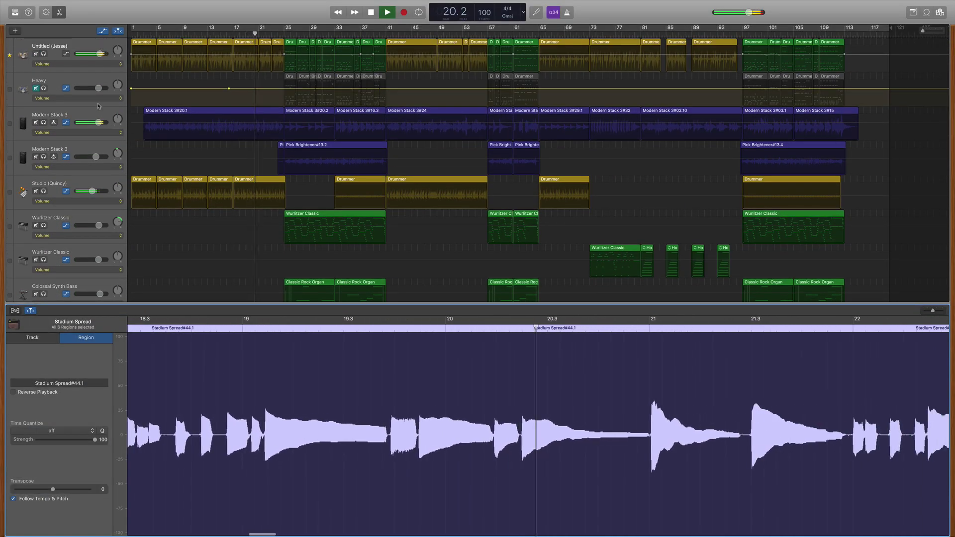
click(91, 116)
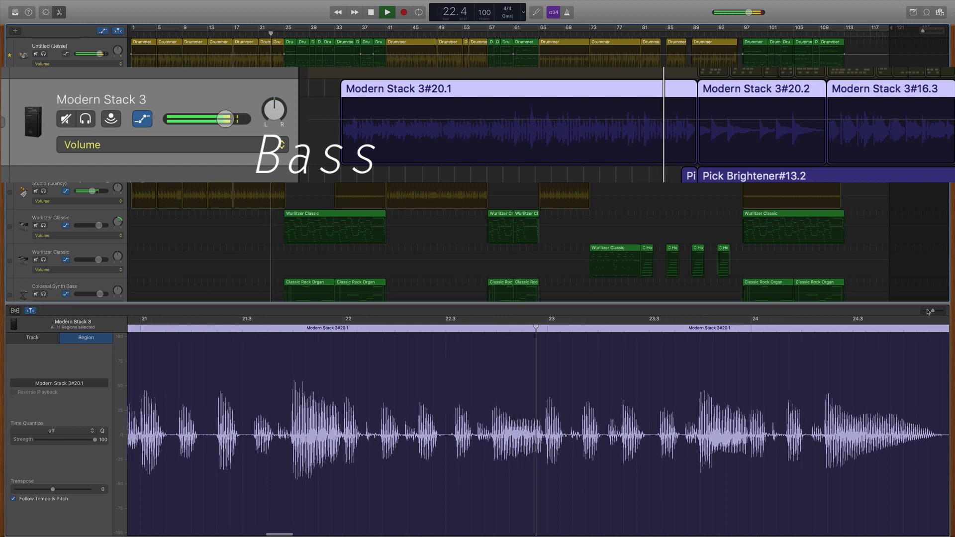
drag(932, 311, 929, 311)
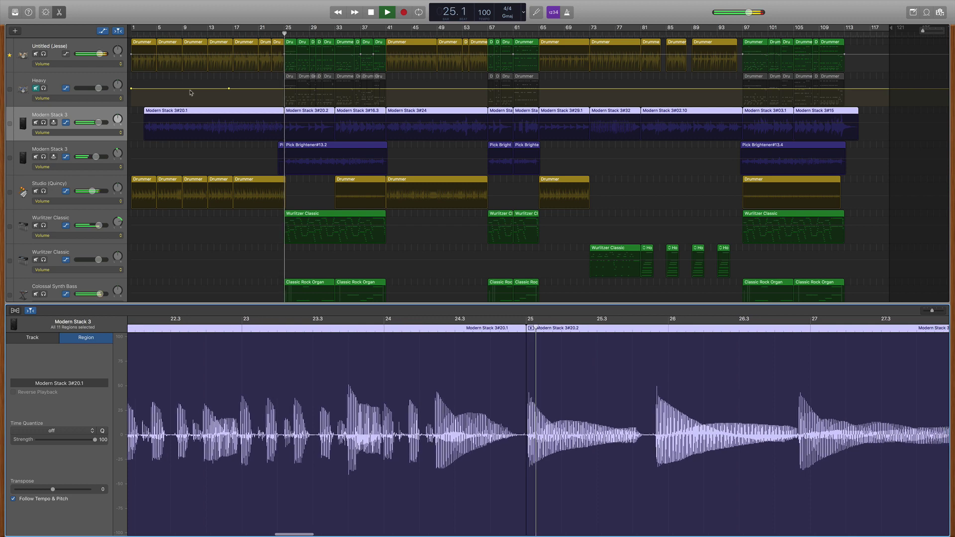
Inspect the main drummer track and show the notes of its green region at bar 25
click(190, 93)
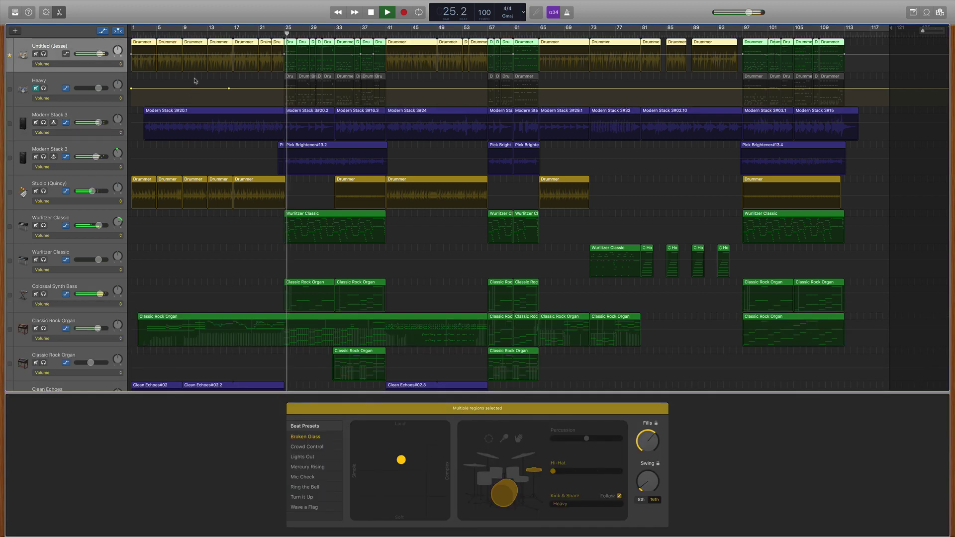
click(291, 45)
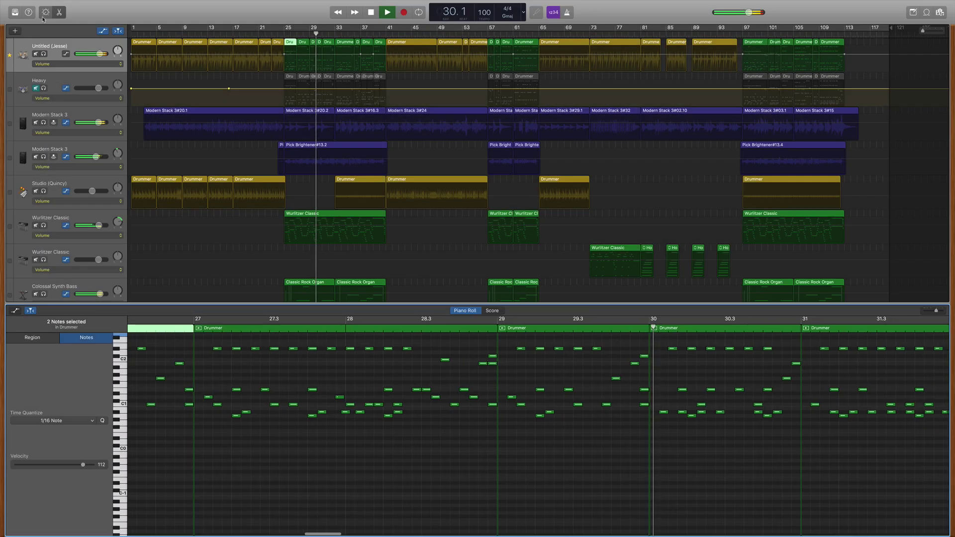
Inspect the drum track's EZdrummer plug-in from its Smart Controls, viewing the drum kit and the mixer, and close its window
key(b)
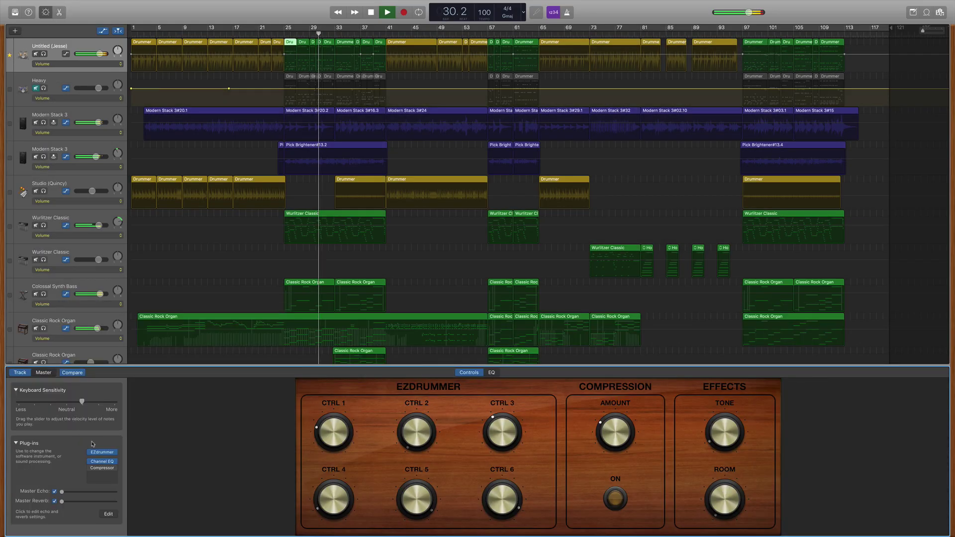
click(103, 453)
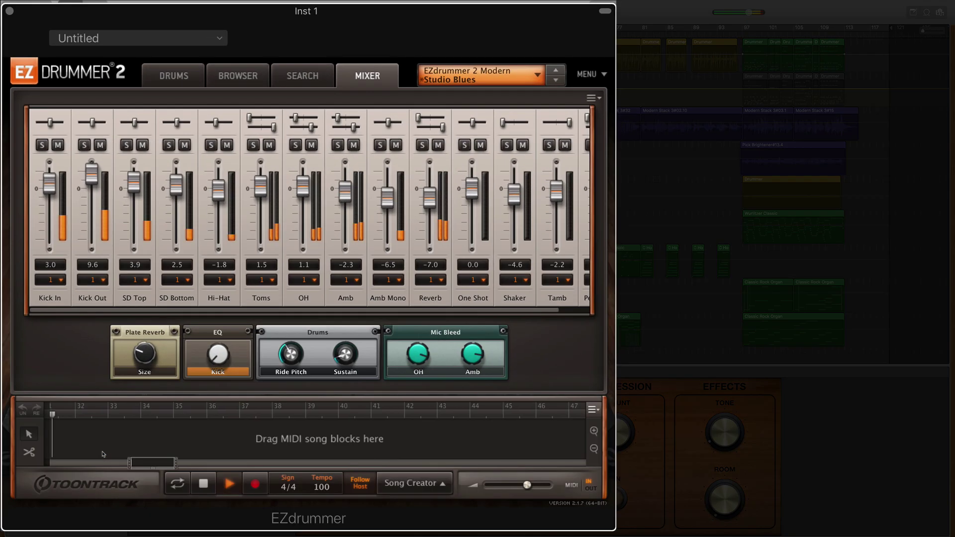
click(171, 78)
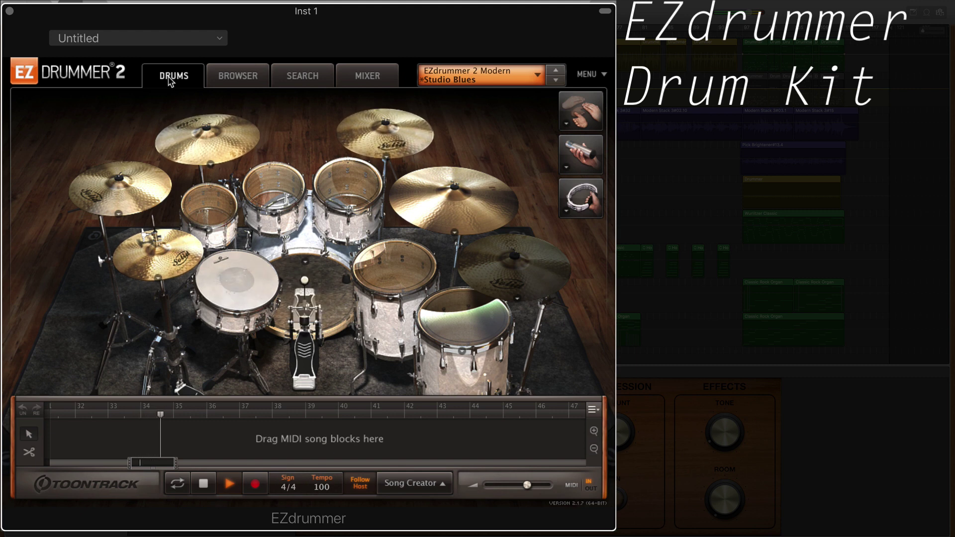
click(361, 84)
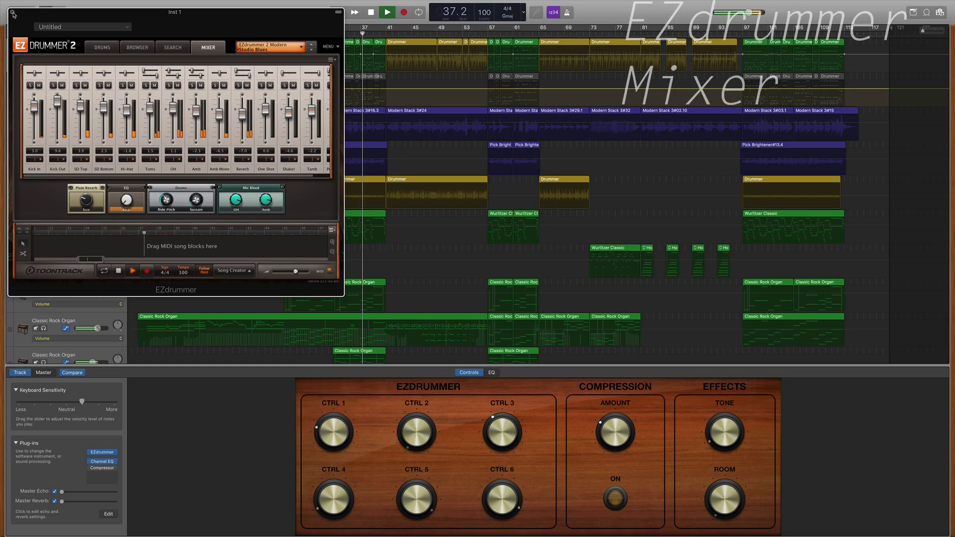
click(10, 11)
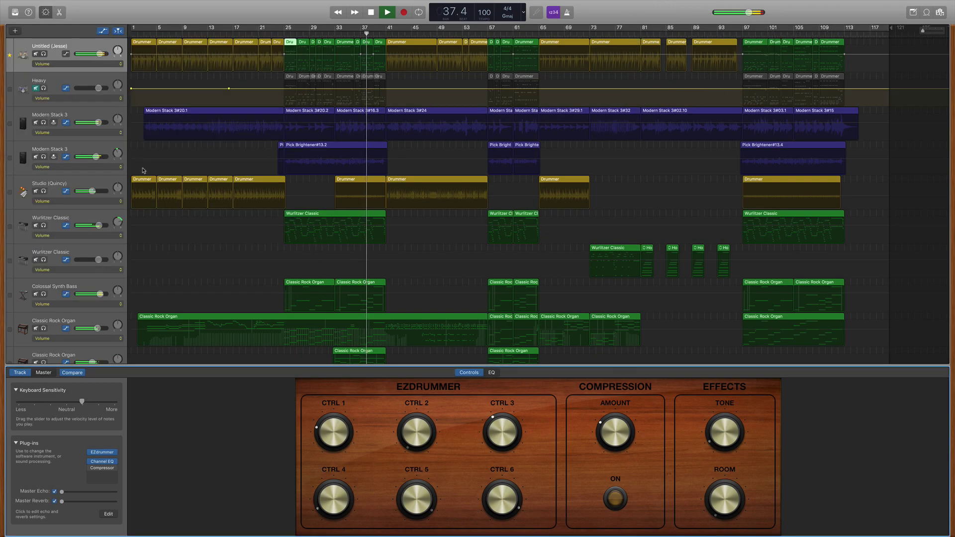
Review the Smart Controls and piano-roll notes of the upper Wurlitzer Classic track
click(99, 220)
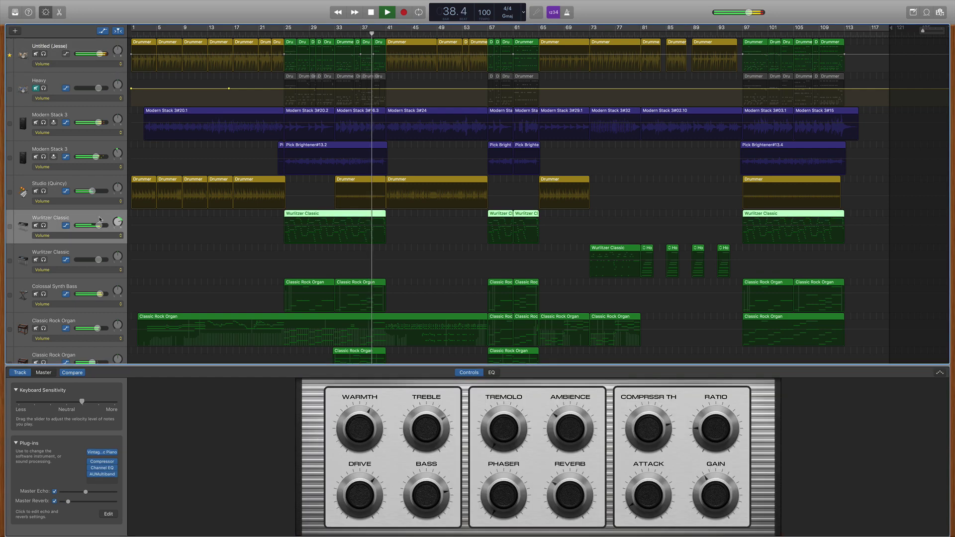
click(60, 12)
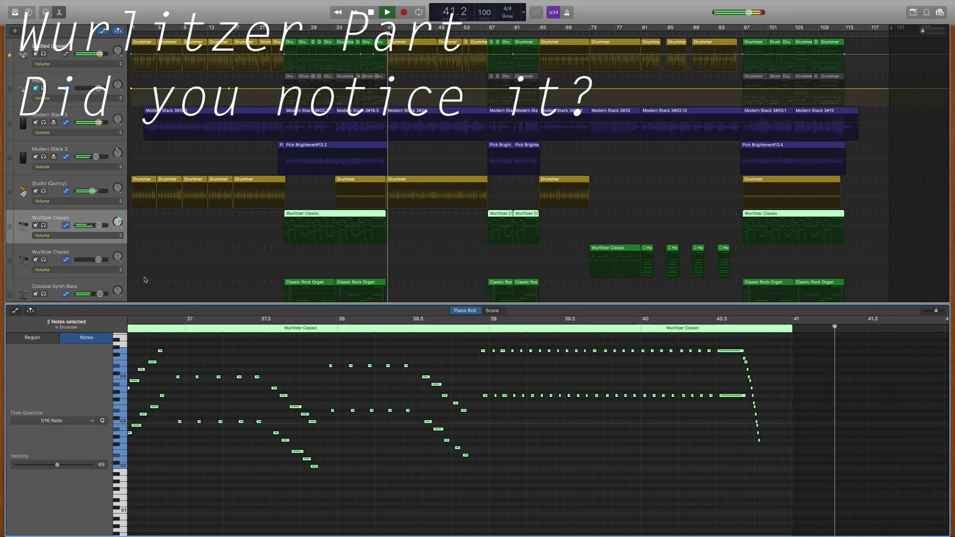
Show the waveform of the lead guitar track containing Stadium Spread#59 and hide the automation on all tracks
scroll(219, 247, down, 8)
click(128, 223)
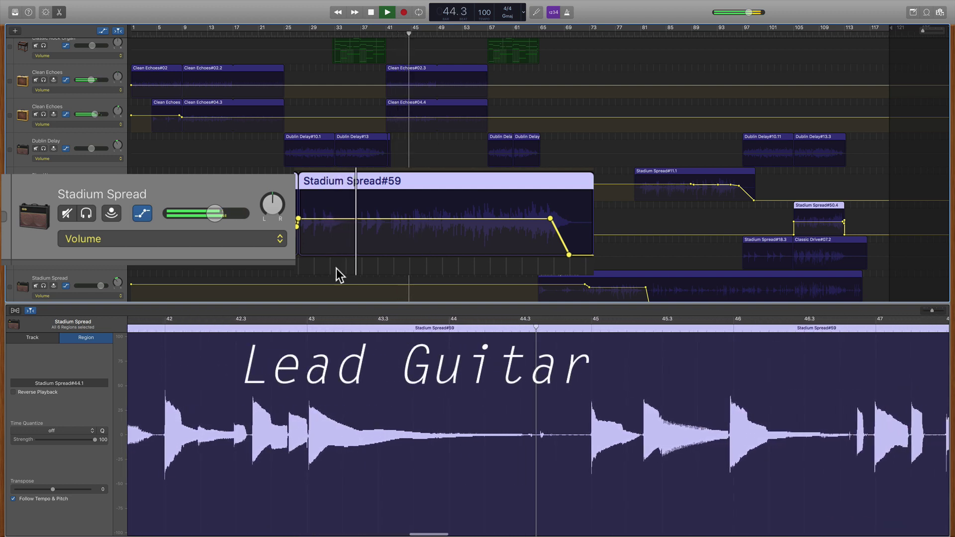
key(a)
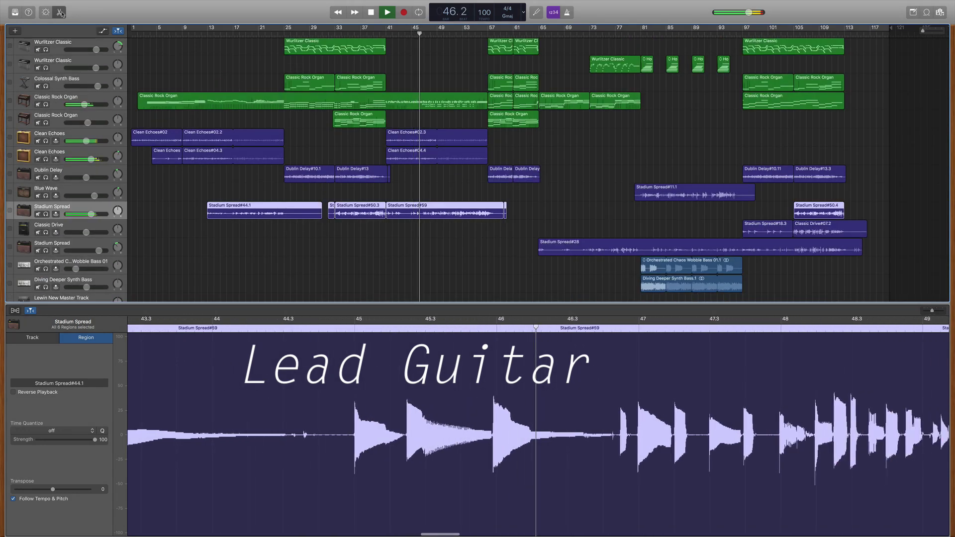
Review the upper Clean Echoes track's waveform, and the upper Classic Rock Organ track's notes and Smart Controls
click(70, 131)
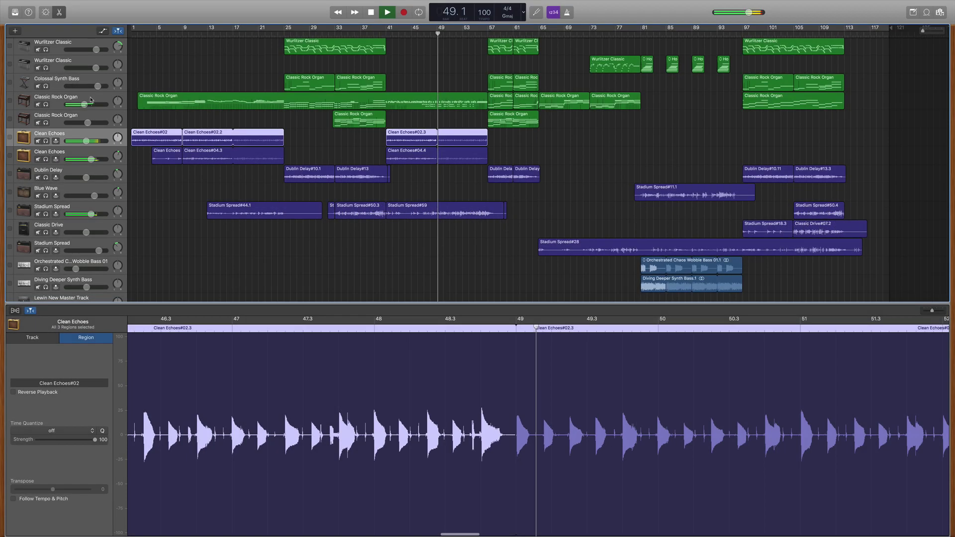
click(91, 99)
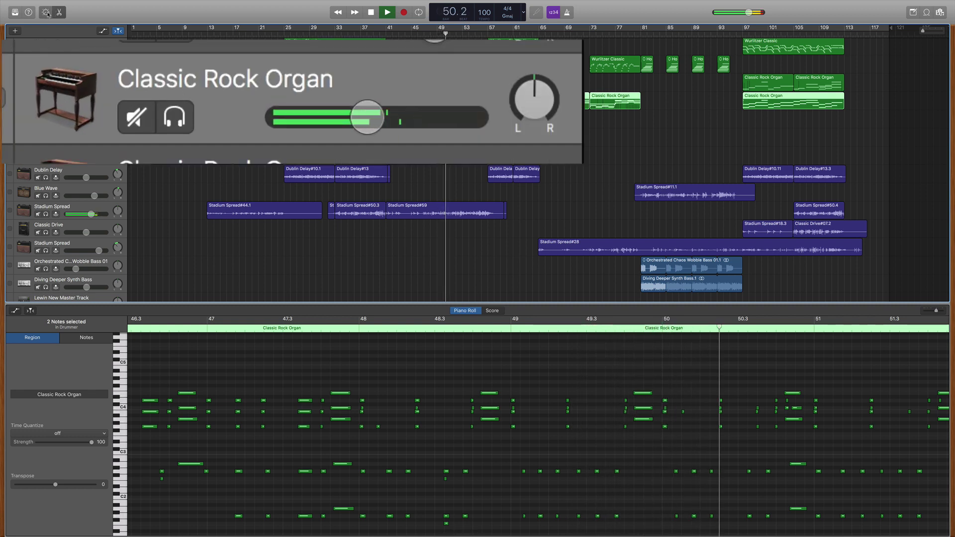
key(b)
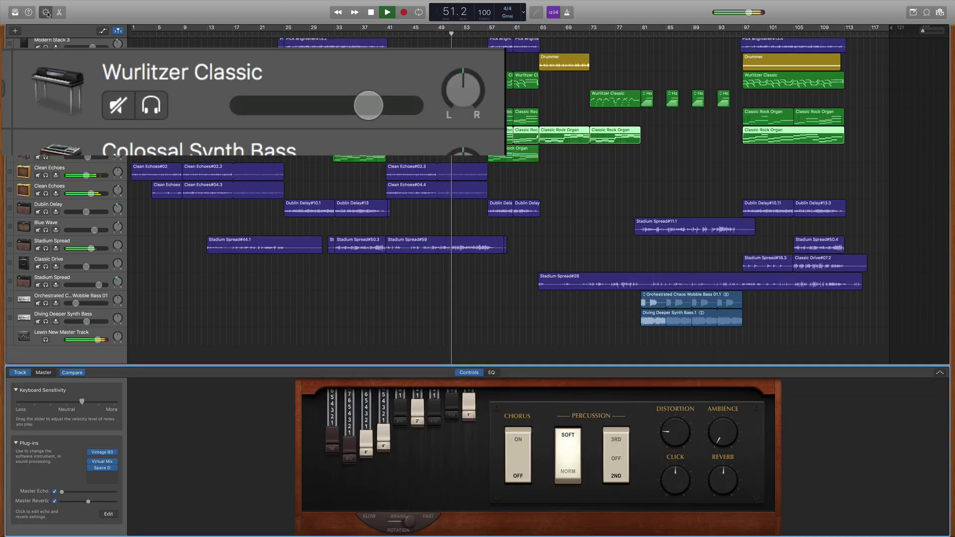
Compare the Smart Controls of the upper Stadium Spread, Dublin Delay and Colossal Synth Bass tracks
click(94, 243)
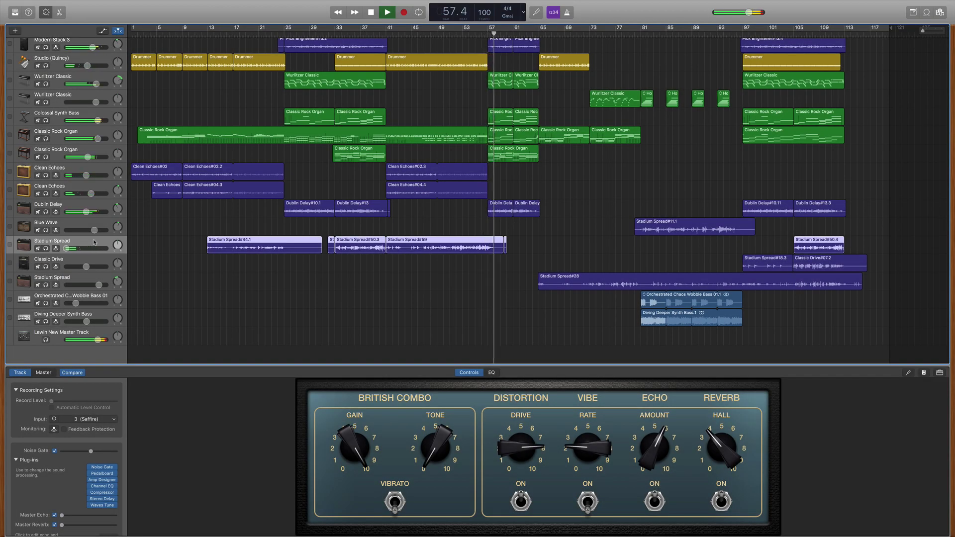
click(78, 210)
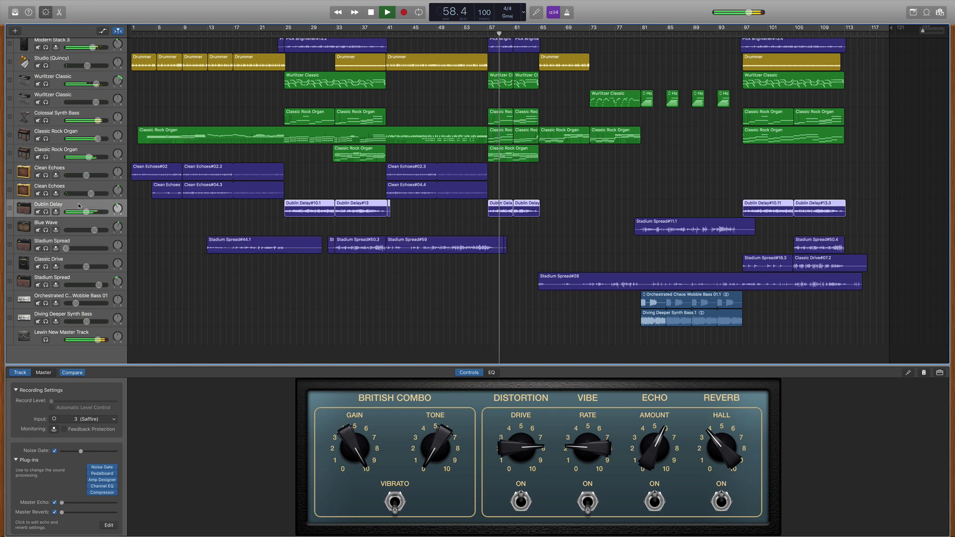
click(83, 116)
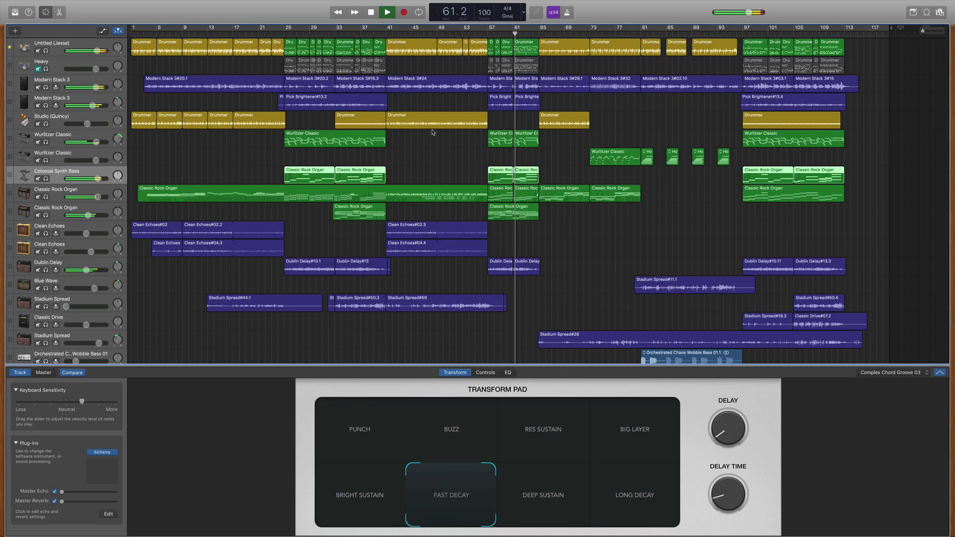
View the upper Wurlitzer Classic track's Smart Controls and its notes around bars 61 to 64
click(88, 135)
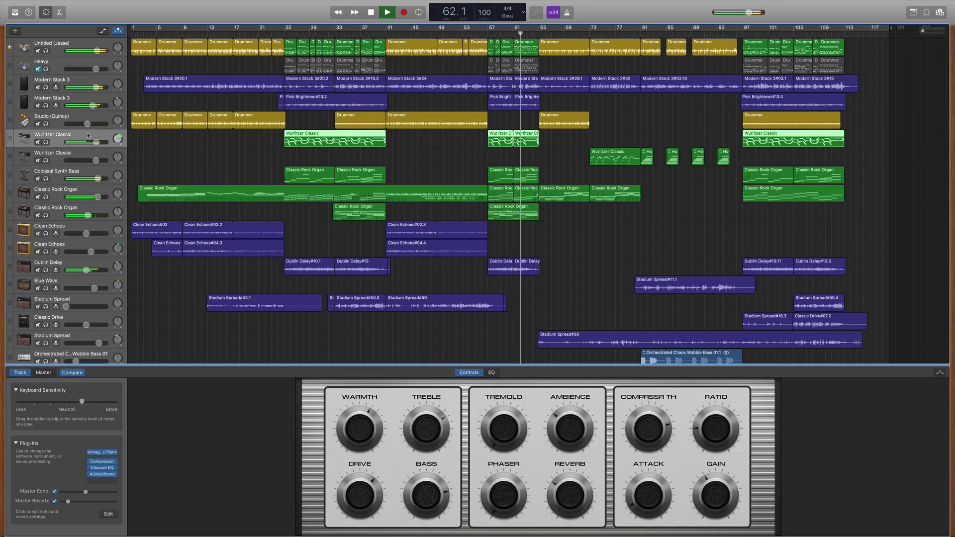
click(58, 14)
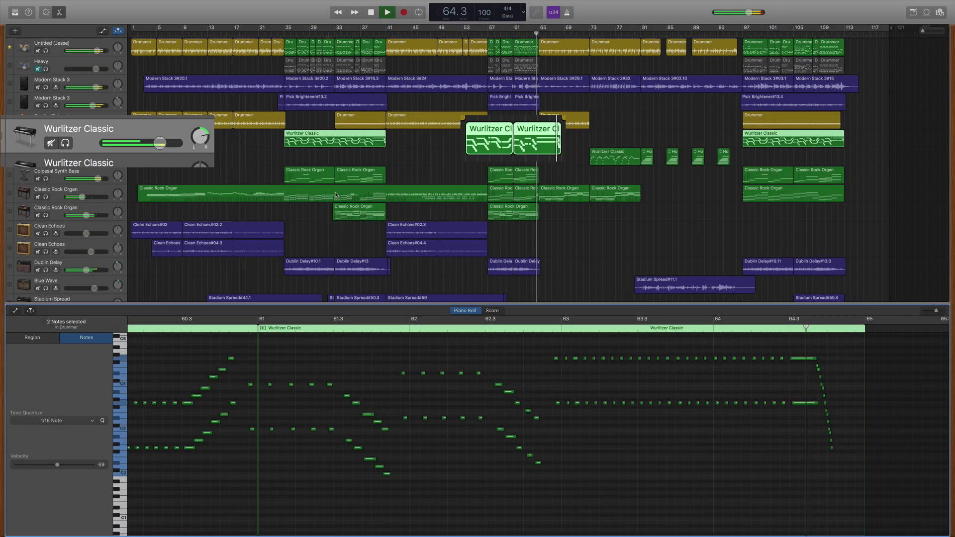
Review the waveform of the Stadium Spread#28 guitar region and the notes of the upper Classic Rock Organ track
scroll(84, 224, down, 6)
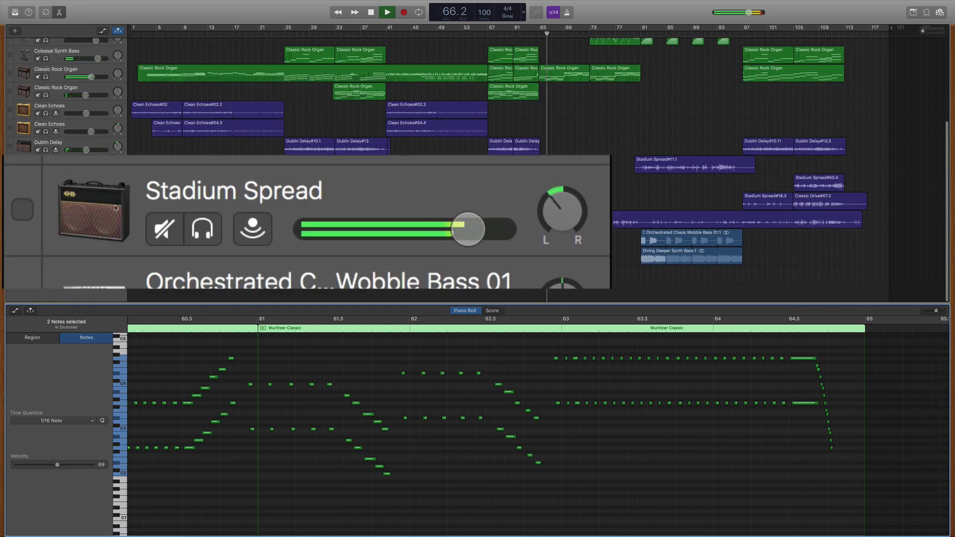
click(475, 183)
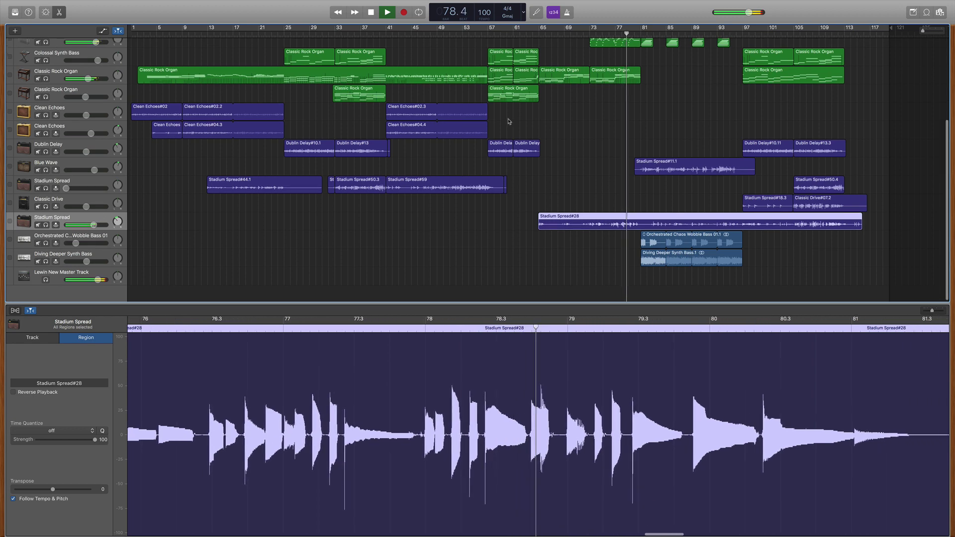
scroll(299, 100, up, 2)
click(92, 102)
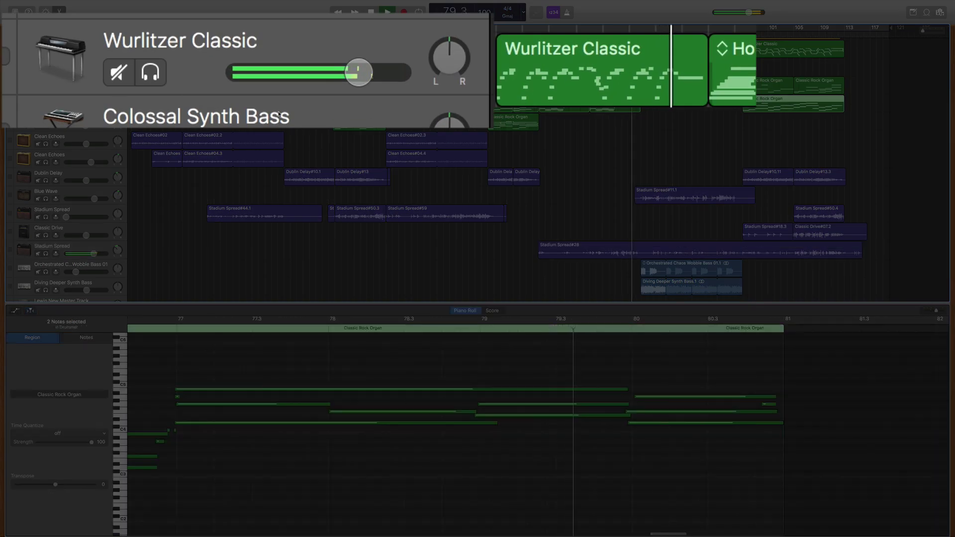
Review the waveforms of the Orchestrated Chaos Wobble Bass 01 and Diving Deeper Synth Bass loop tracks
scroll(324, 222, down, 1)
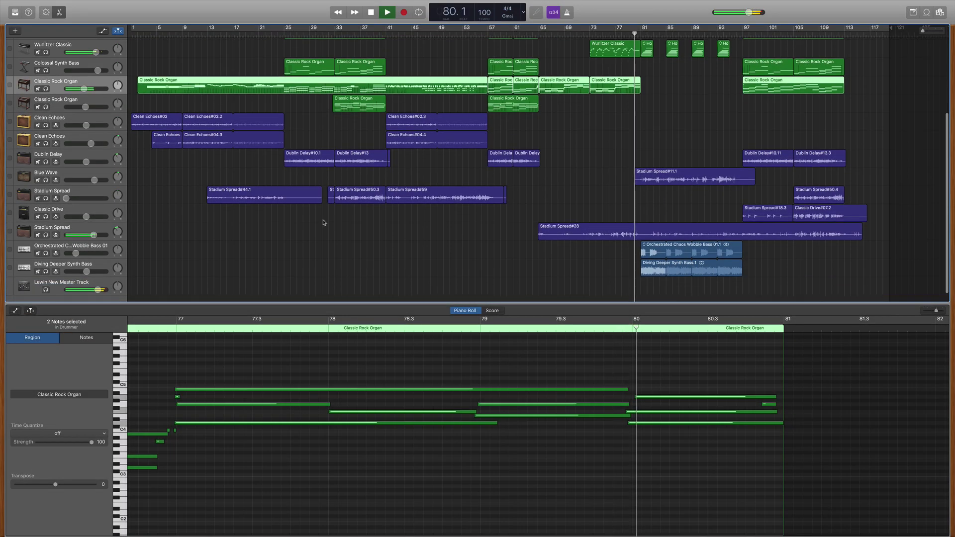
click(95, 251)
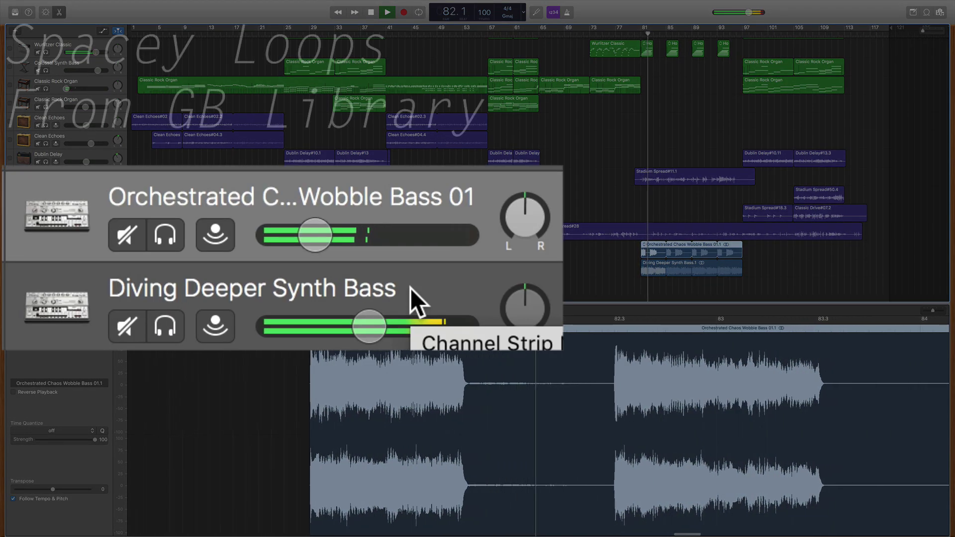
click(410, 288)
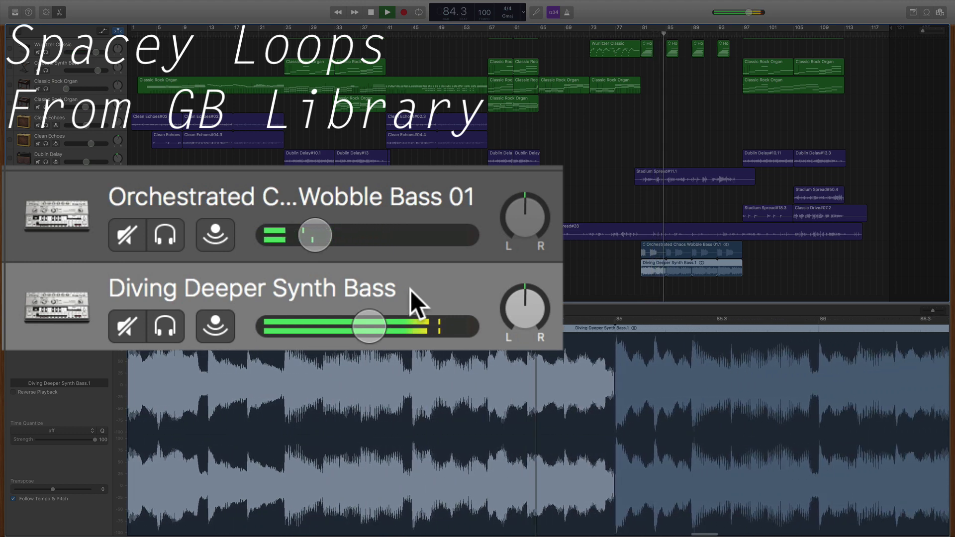
Show the upper Modern Stack 3 bass track's waveform in the editor during the breakdown
scroll(372, 201, up, 4)
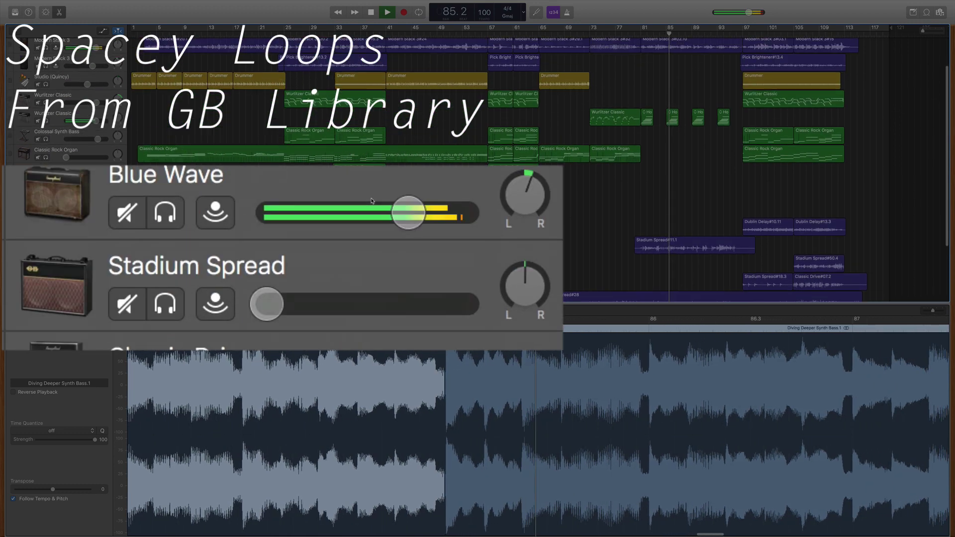
scroll(372, 201, up, 2)
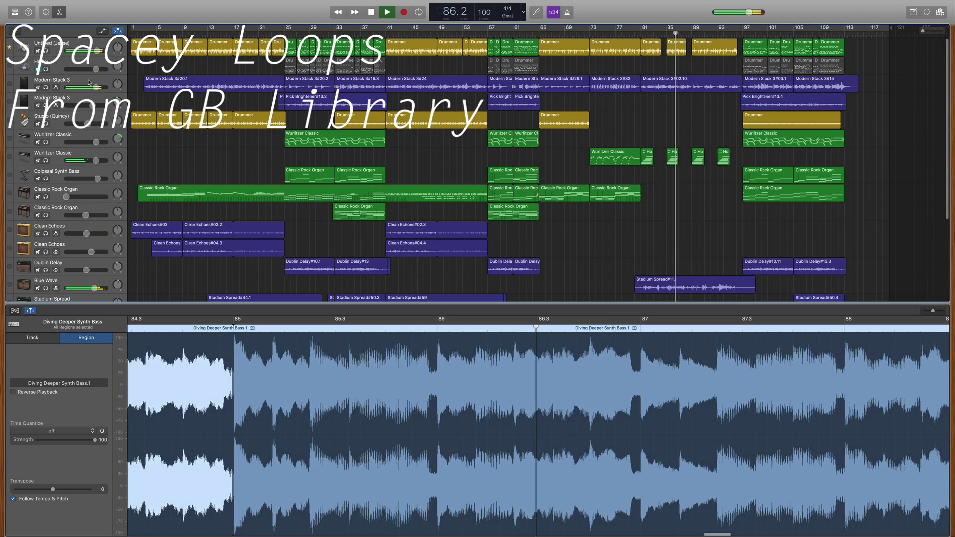
click(89, 82)
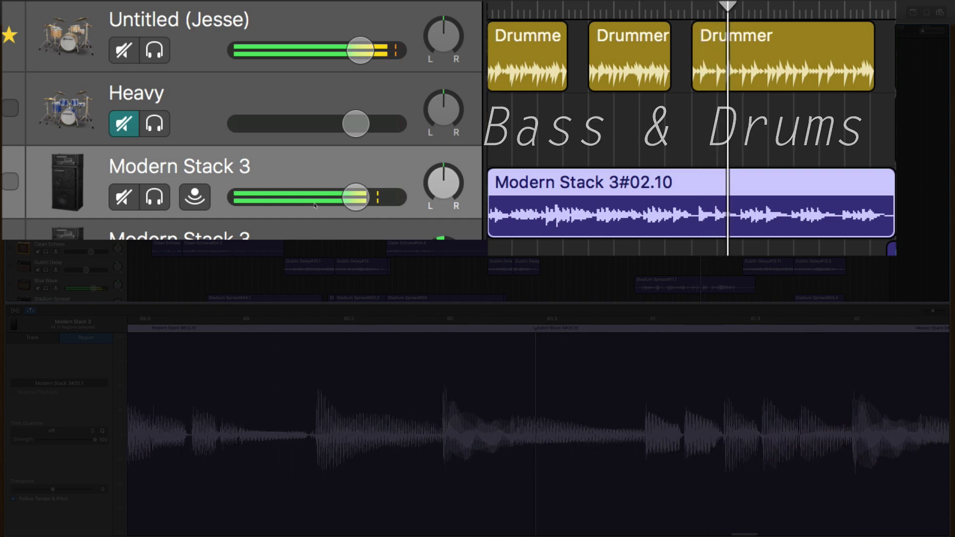
Show the Blue Wave guitar track's waveform in the editor, followed by its Smart Controls
scroll(487, 177, down, 3)
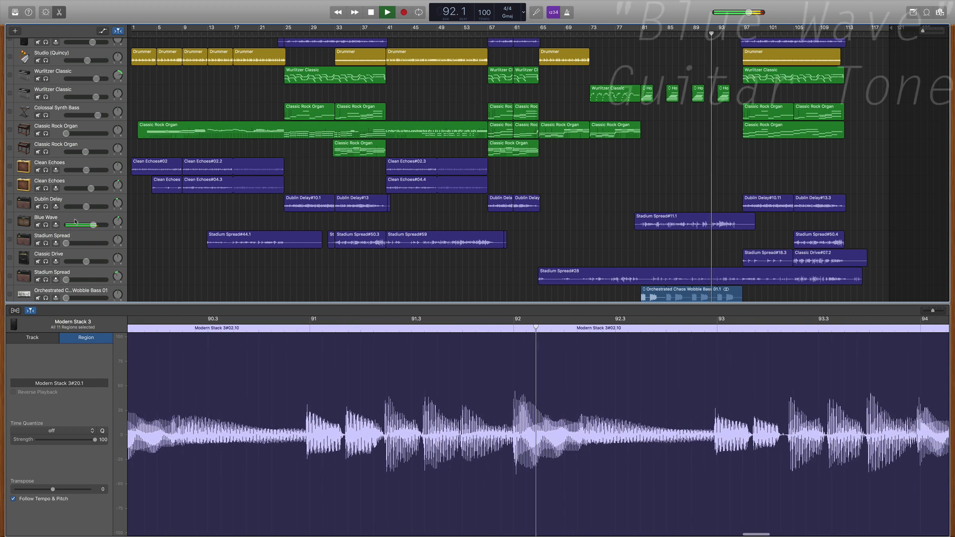
click(76, 221)
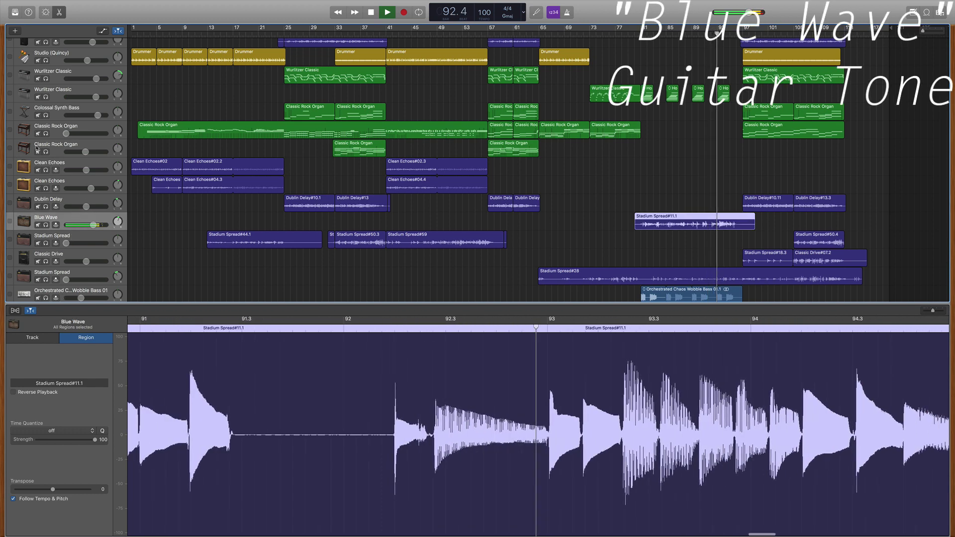
key(b)
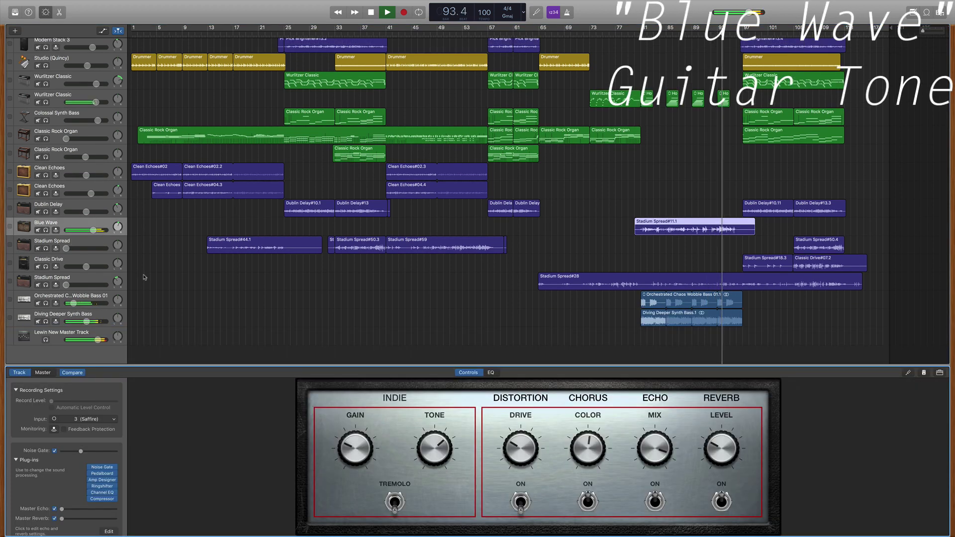
View the Blue Wave and Dublin Delay tracks' patches in the Library, and hide the Smart Controls and Library
click(13, 12)
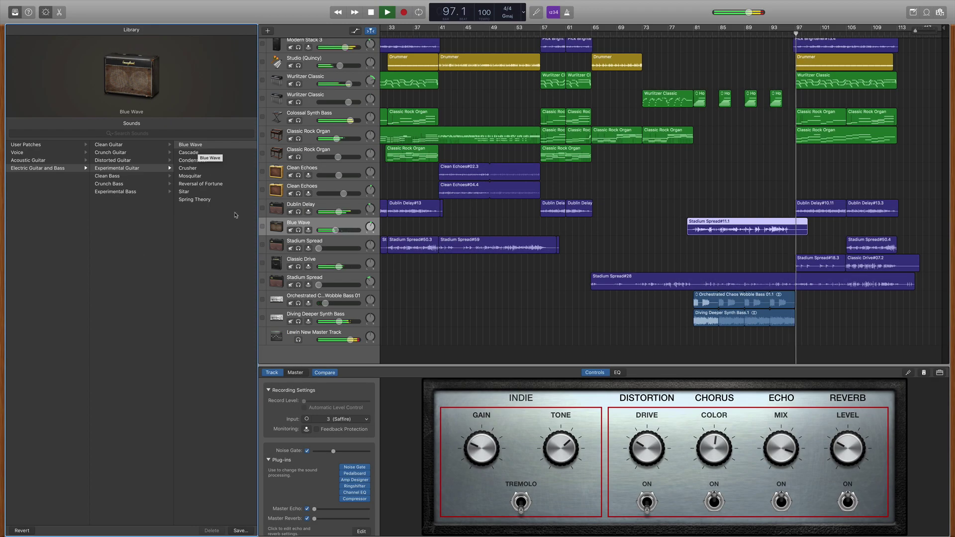
click(346, 207)
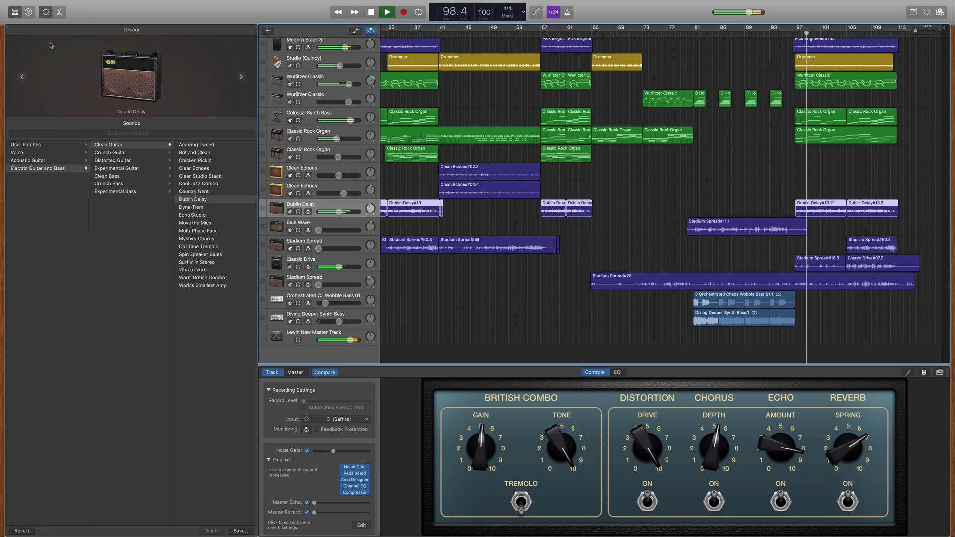
click(46, 15)
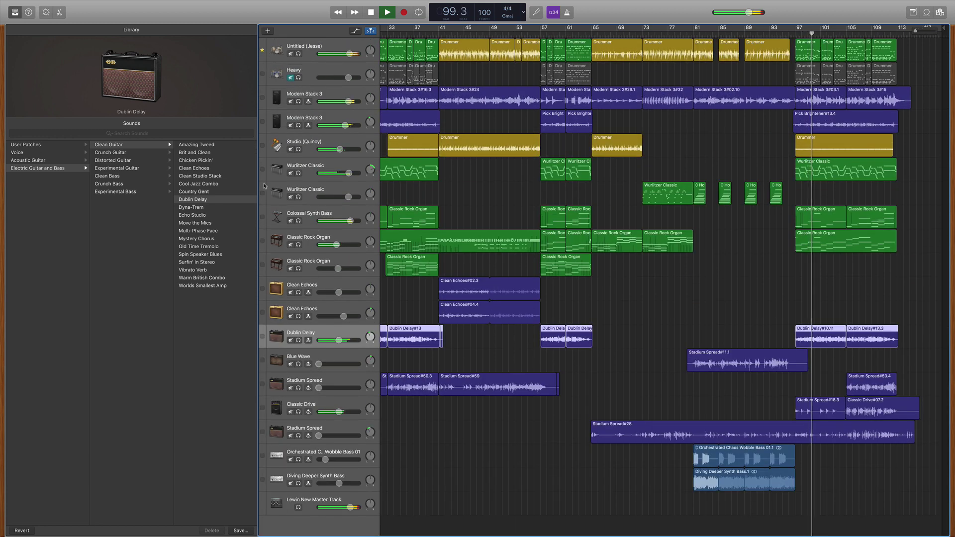
click(12, 13)
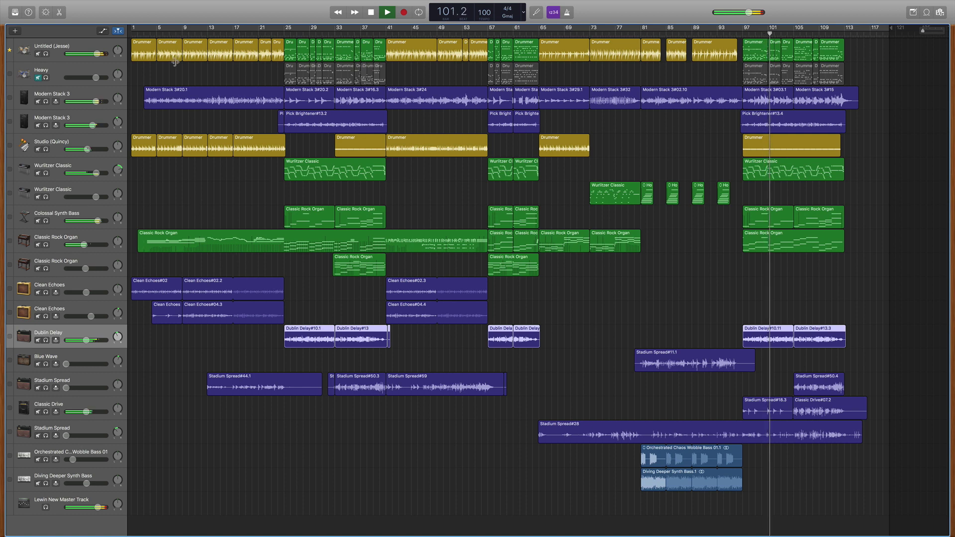
Open the EZdrummer plug-in of the topmost drum track, view its mixer and drum kit, and close it
click(92, 45)
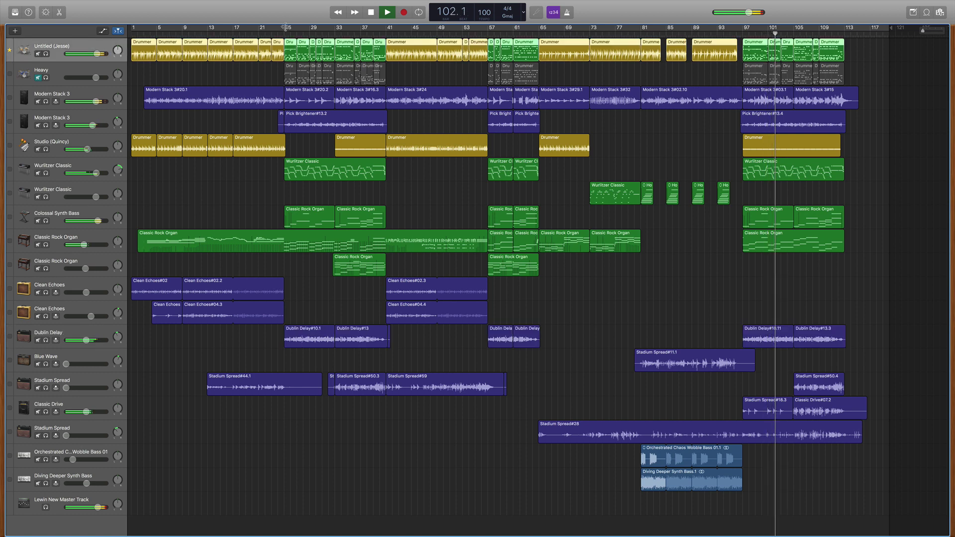
click(46, 13)
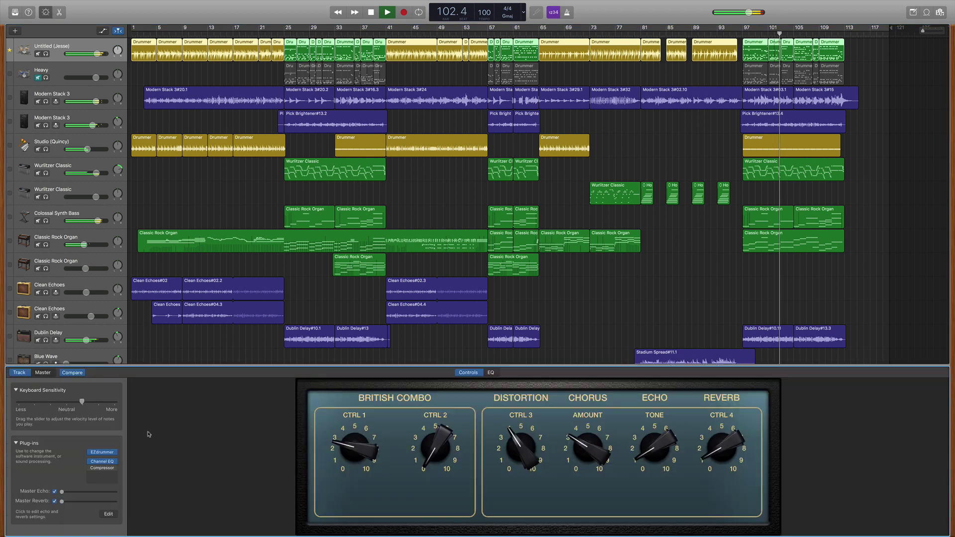
click(101, 453)
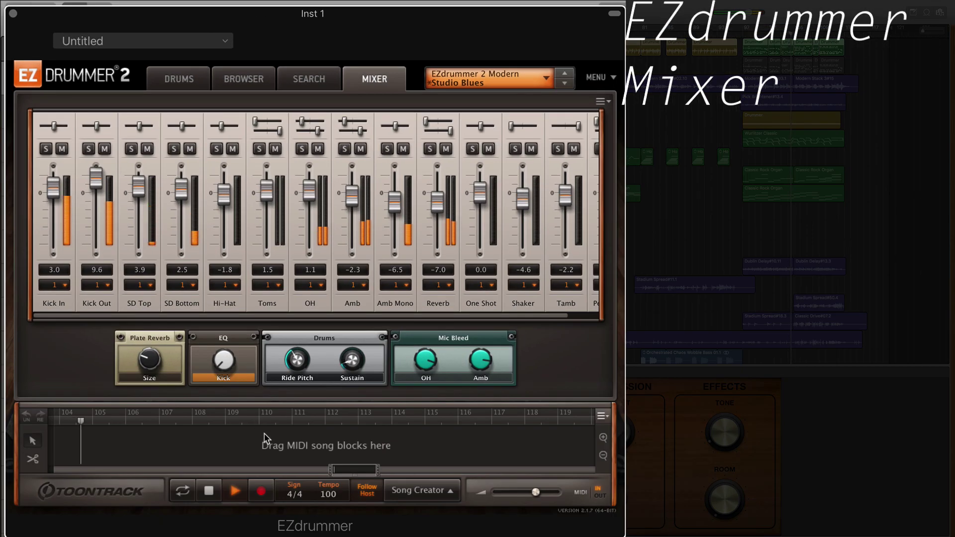
click(188, 83)
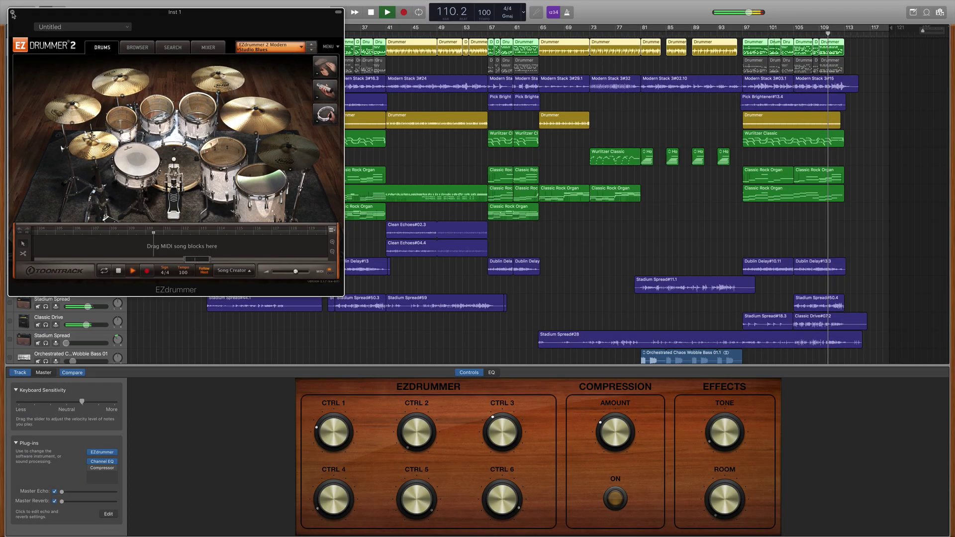
click(13, 13)
Review the waveforms of the upper Stadium Spread and the Classic Drive guitar tracks at the song's ending
scroll(205, 188, down, 3)
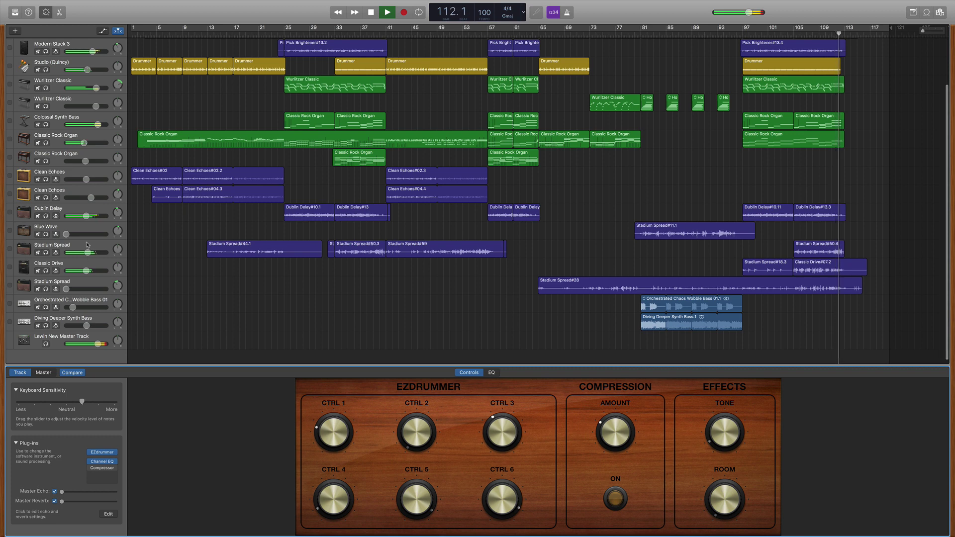
click(87, 245)
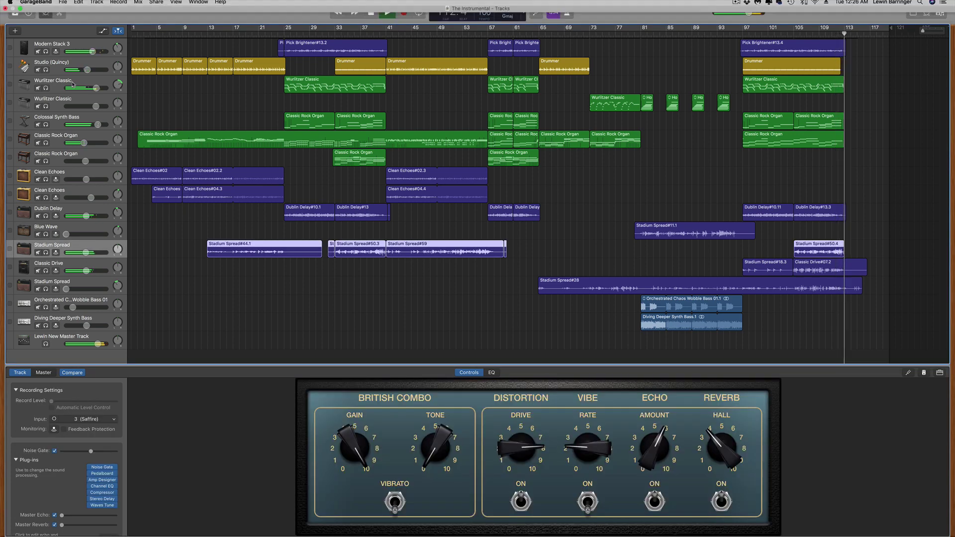
key(e)
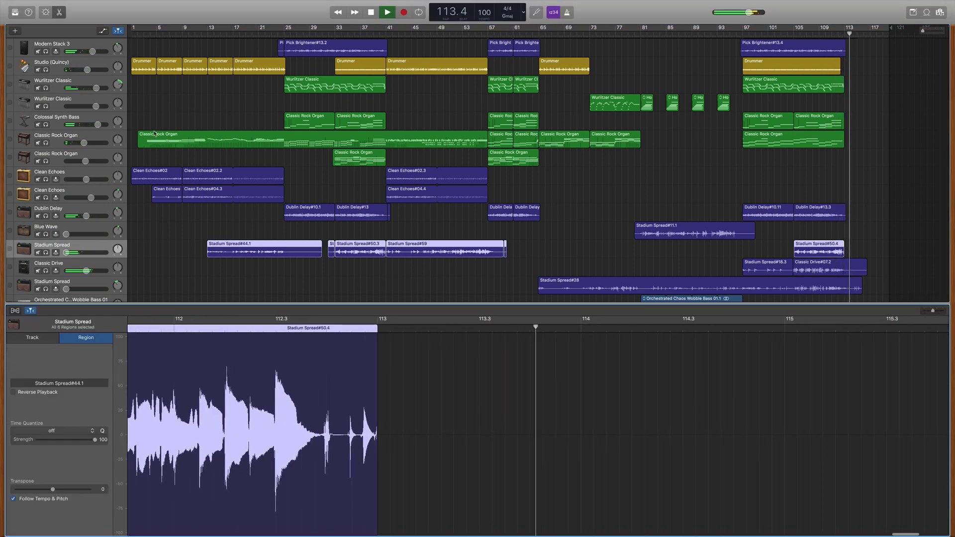
scroll(154, 133, down, 1)
click(90, 244)
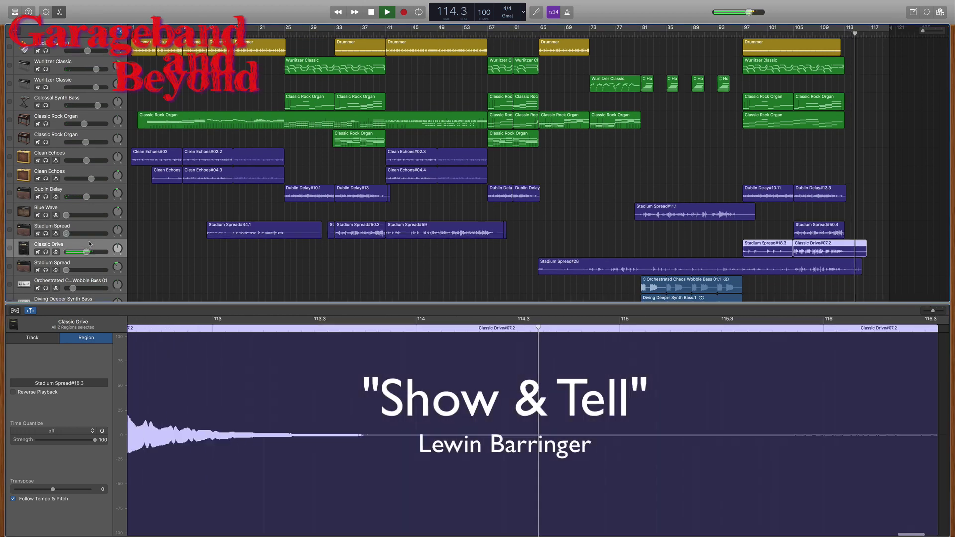